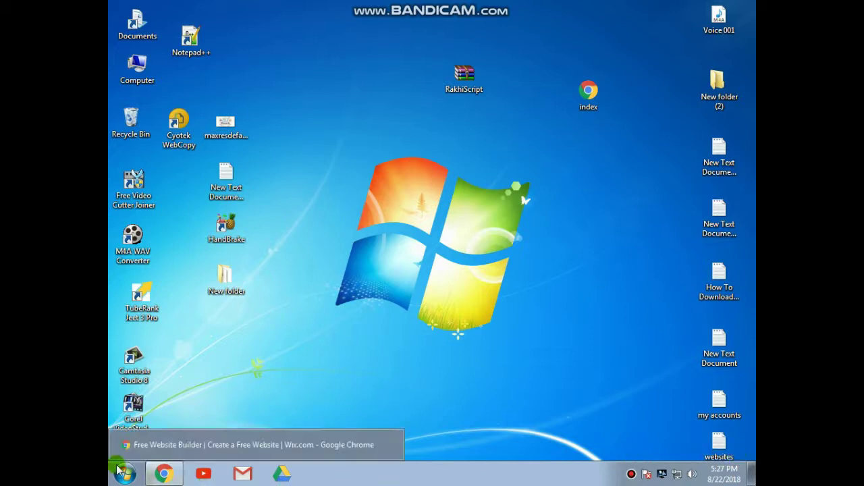
left_click(169, 476)
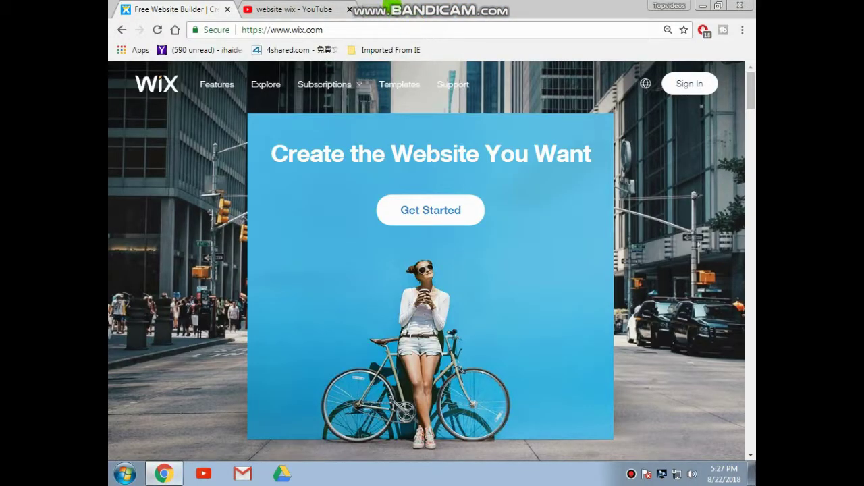
left_click(397, 32)
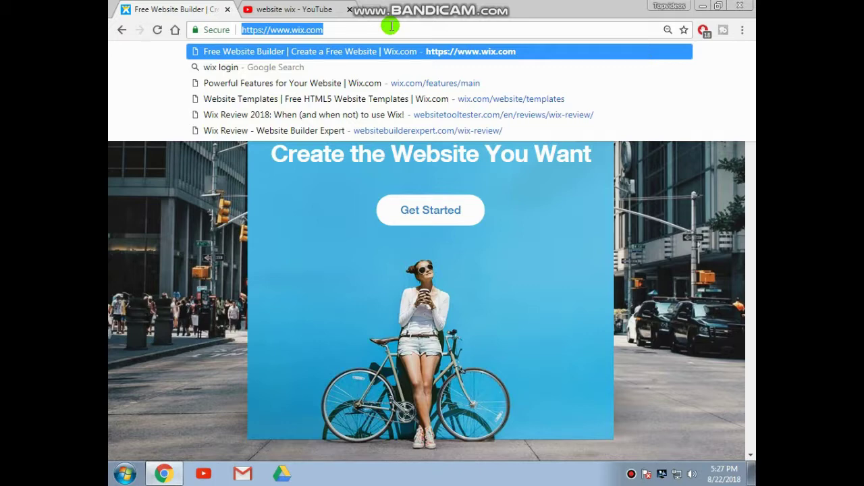
key("Return")
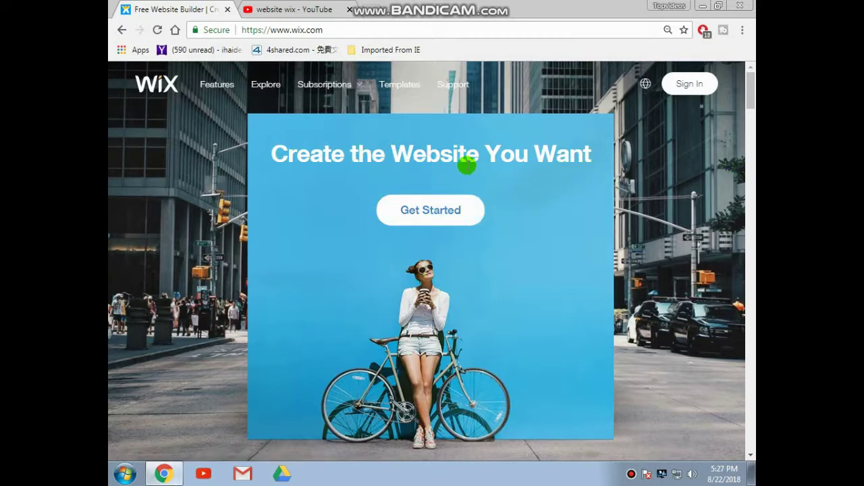
- Choose Get Started and sign in to Wix using Continue with Google
left_click(422, 213)
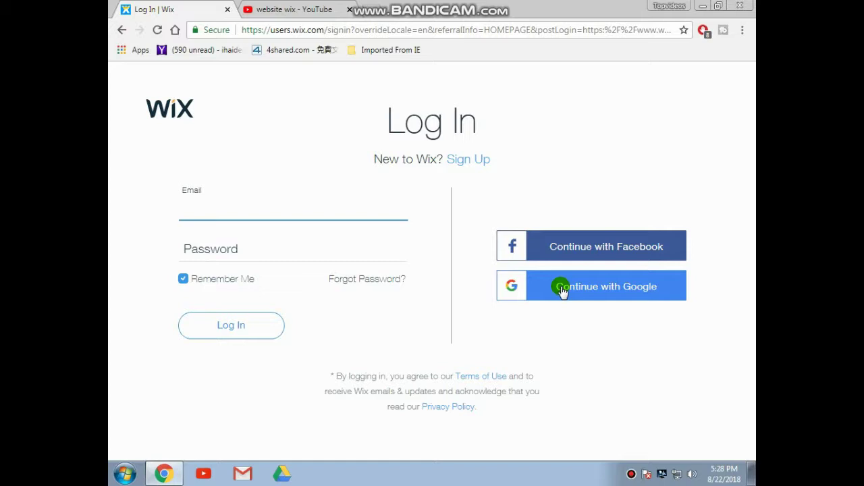
left_click(562, 289)
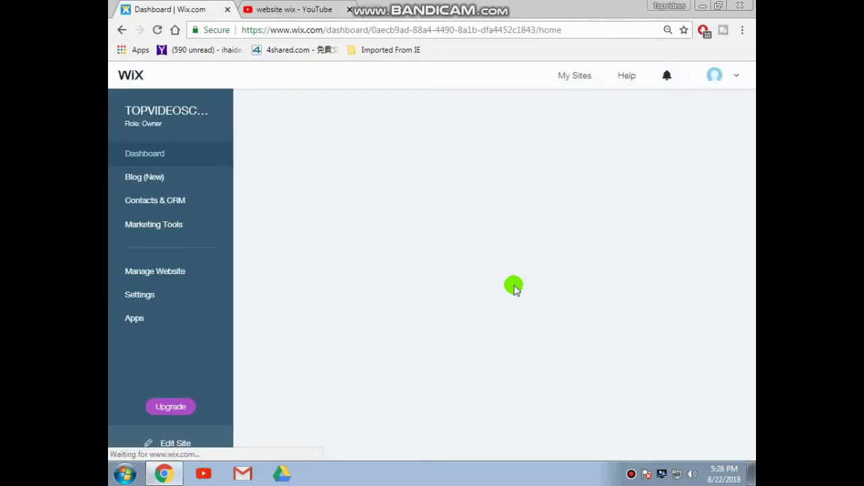
- Log out from the account menu, then return to the Log In page via Get Started
left_click(738, 77)
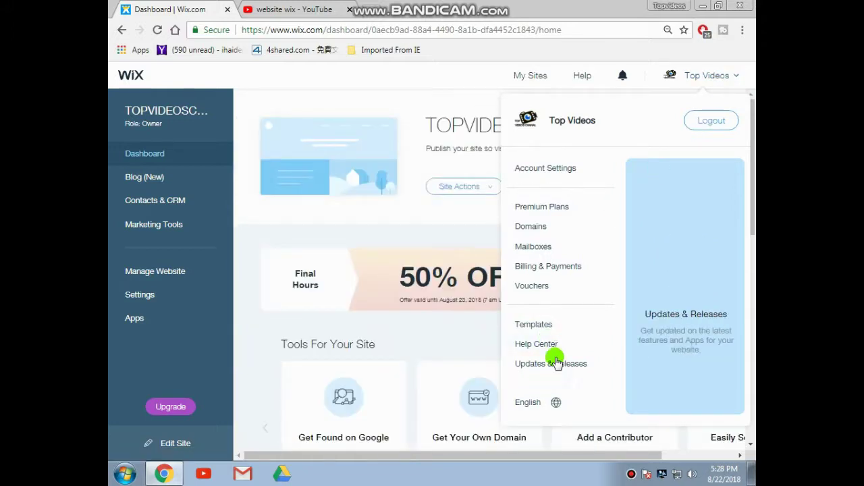
left_click(703, 125)
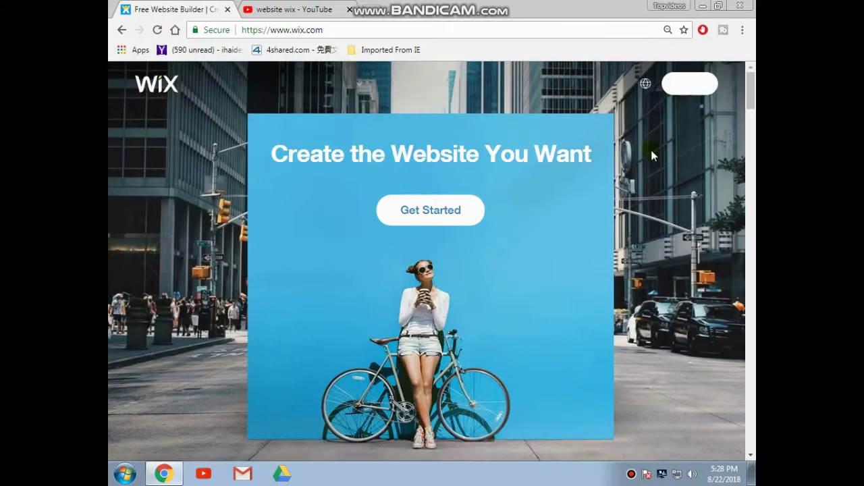
left_click(452, 214)
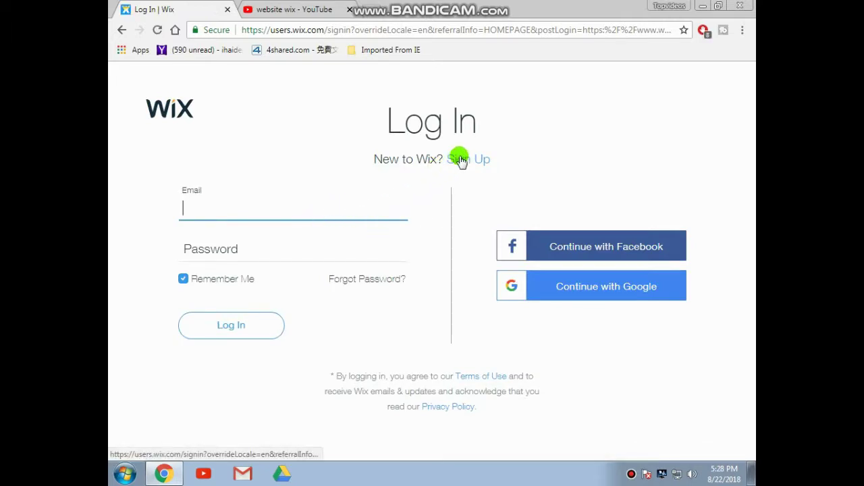
- Switch to the Sign Up form and enter and confirm the new account's email address
left_click(461, 160)
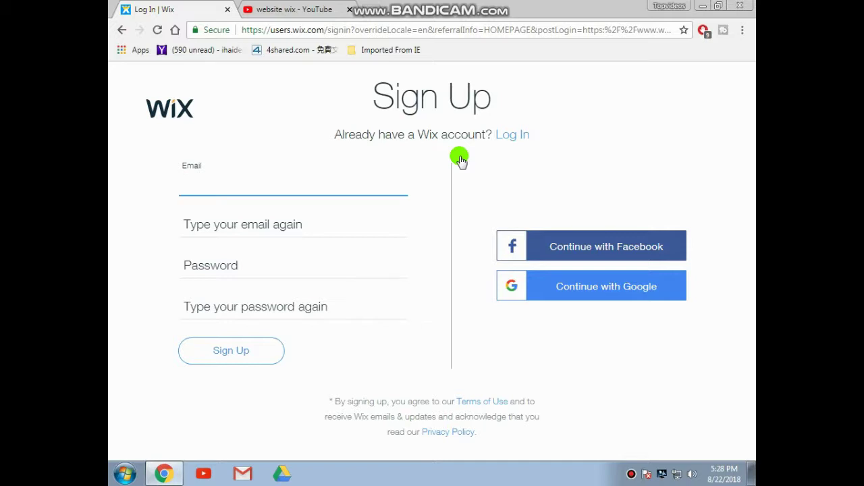
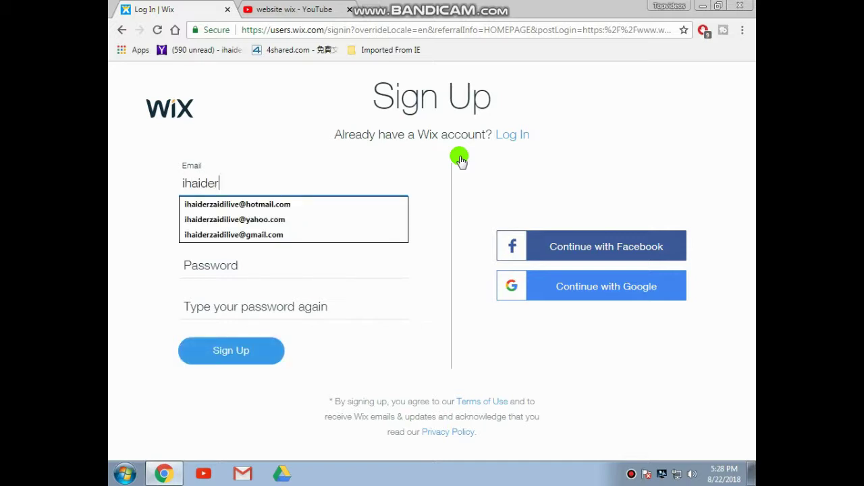
left_click(295, 219)
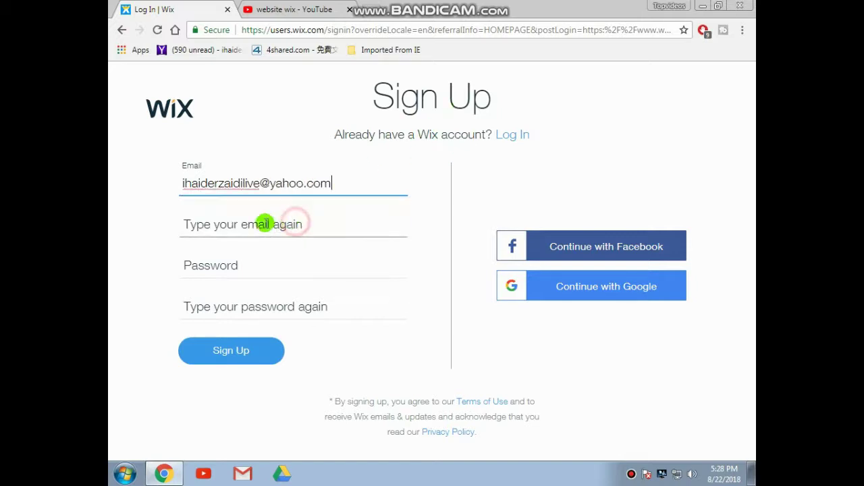
left_click(263, 225)
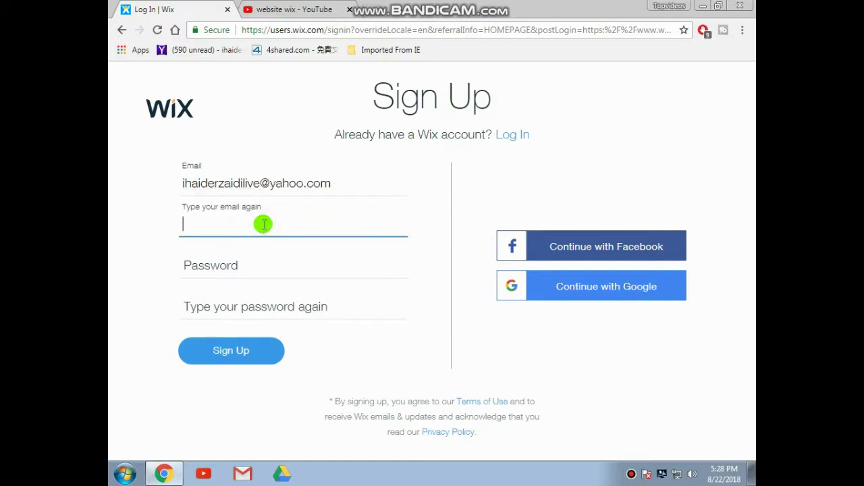
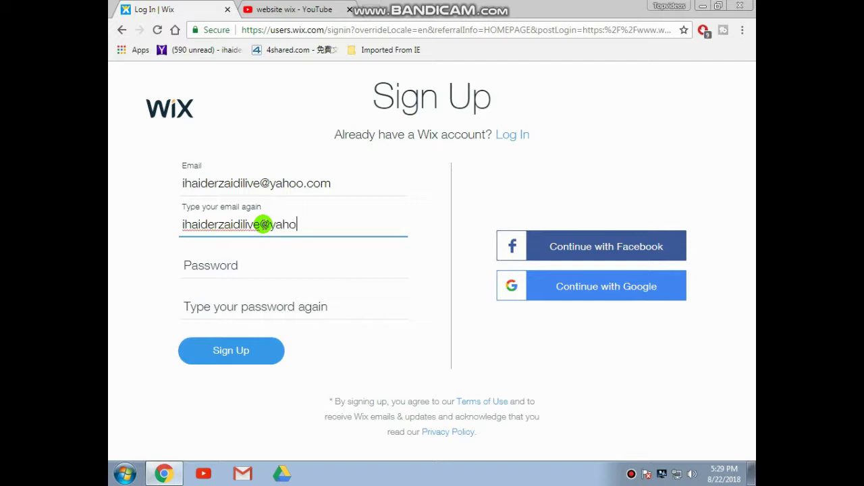
- Enter and confirm the account password, then submit to create the account
left_click(209, 260)
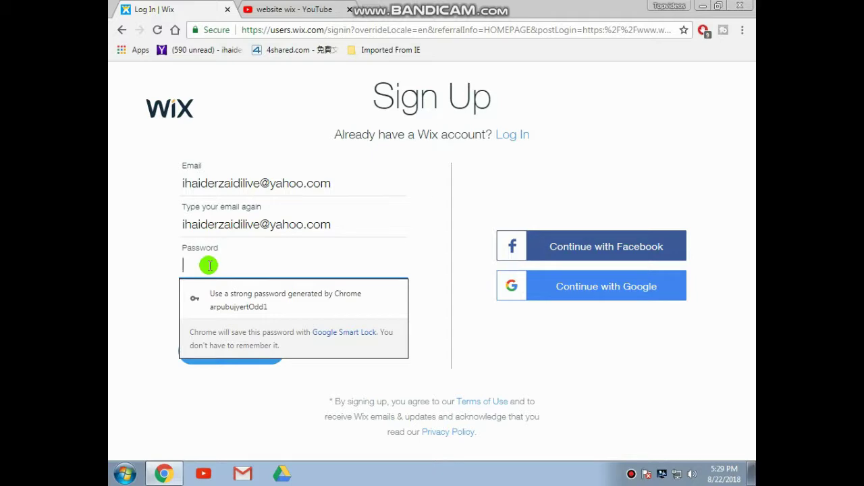
type("a•••••••••••")
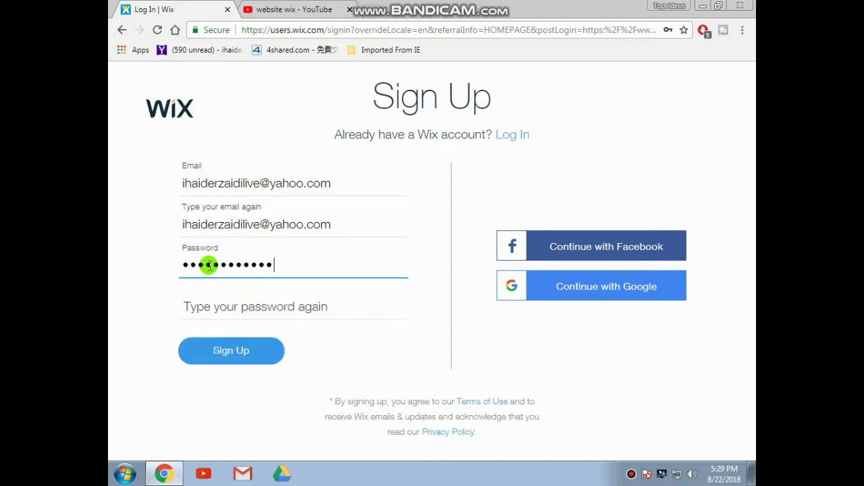
type("•••")
left_click(215, 299)
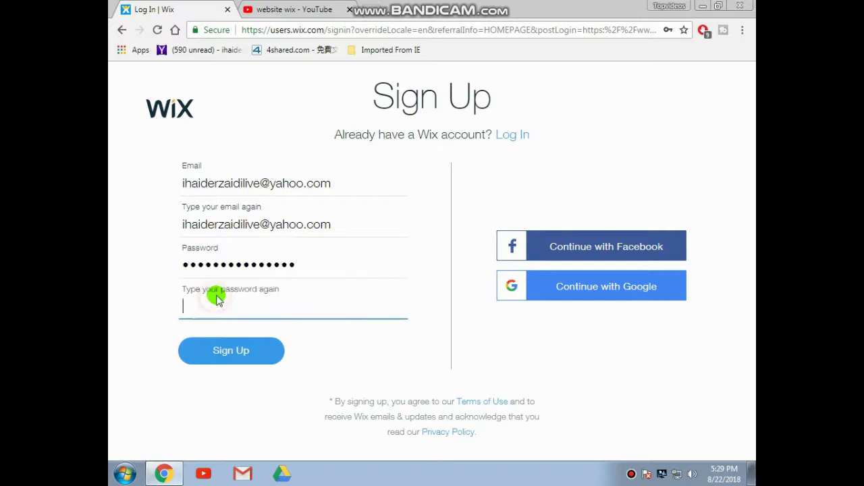
type("••••••••••••")
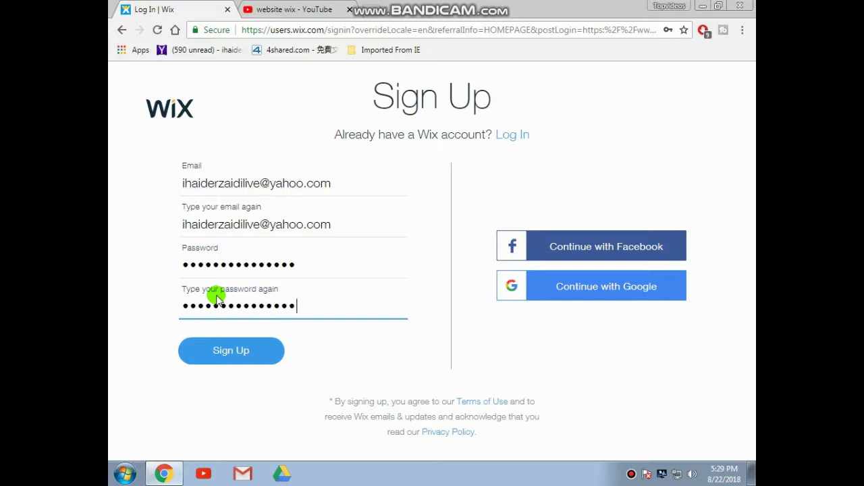
left_click(227, 355)
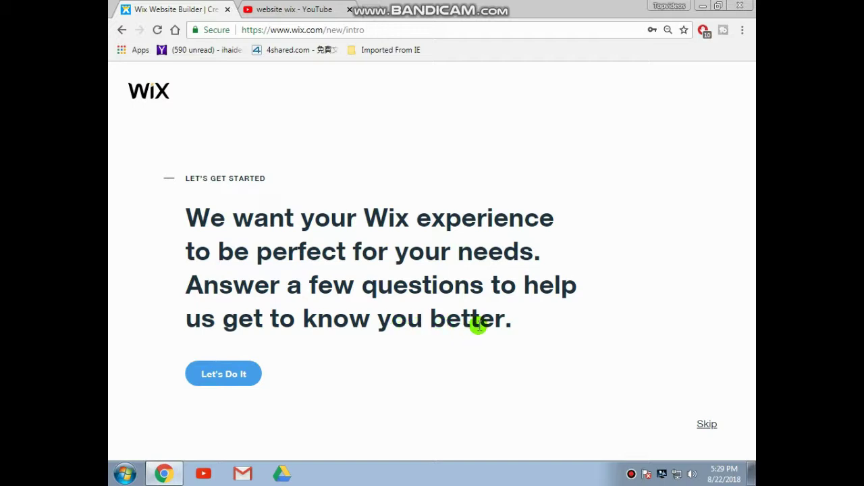
- Begin the questionnaire with 'Let's Do It' and answer 'I want to create a site for myself.'
left_click(236, 375)
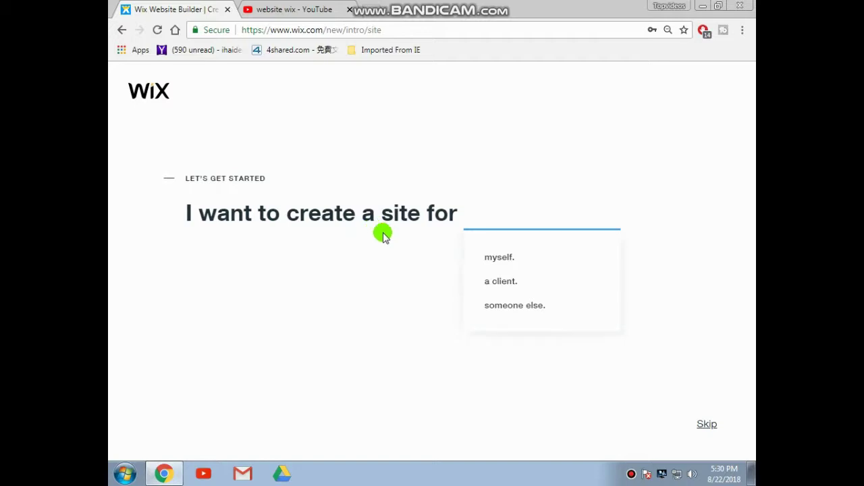
left_click(493, 259)
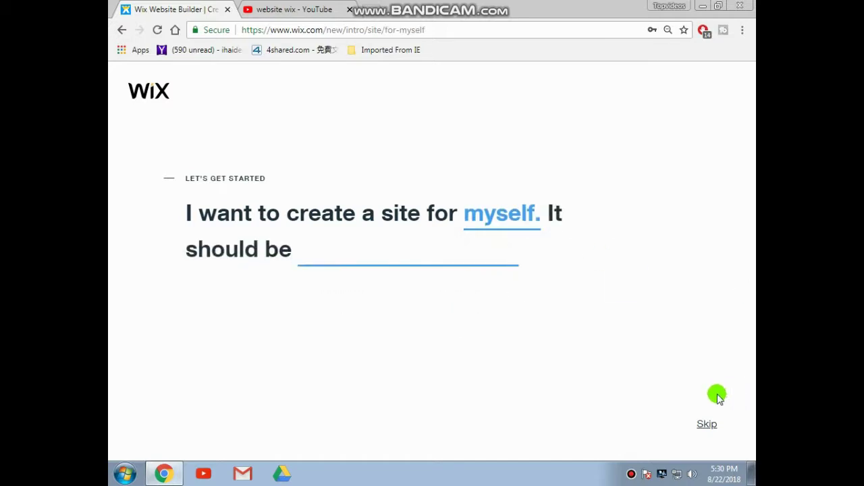
- Skip the remaining questions to reach the Wix ADI versus Wix Editor choice
left_click(705, 426)
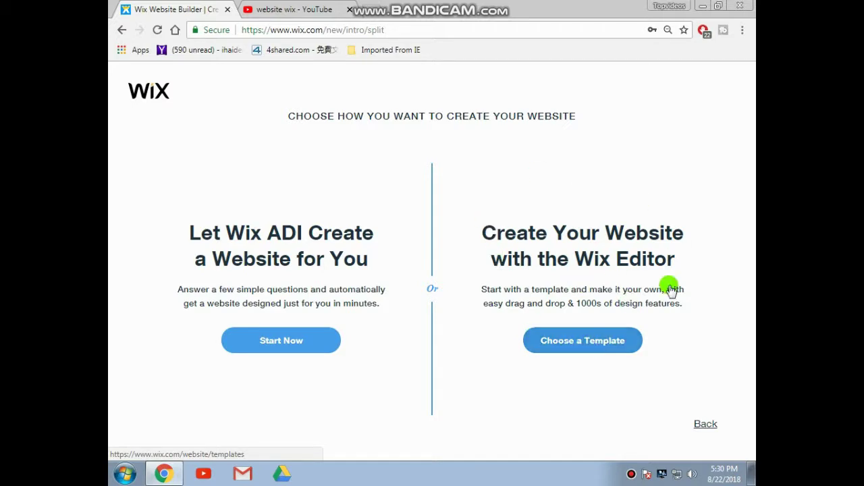
- Choose a template for the Wix Editor and move to page 2 of the template gallery
left_click(585, 343)
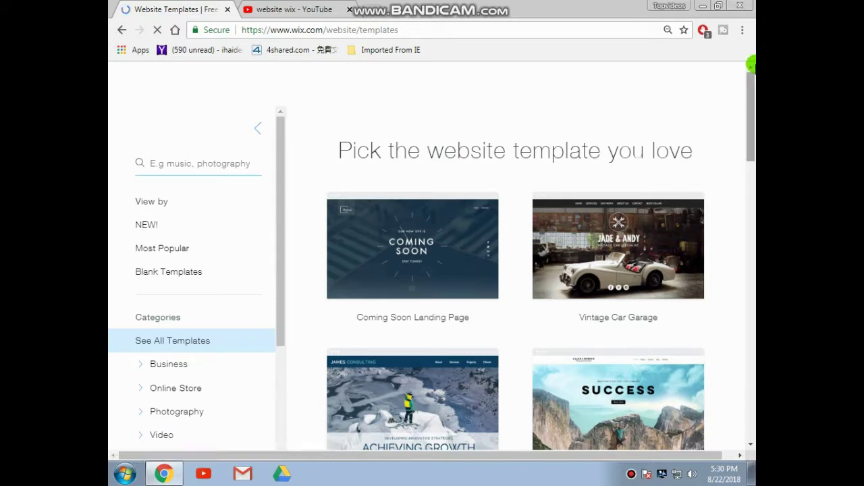
left_click_drag(751, 66, 751, 87)
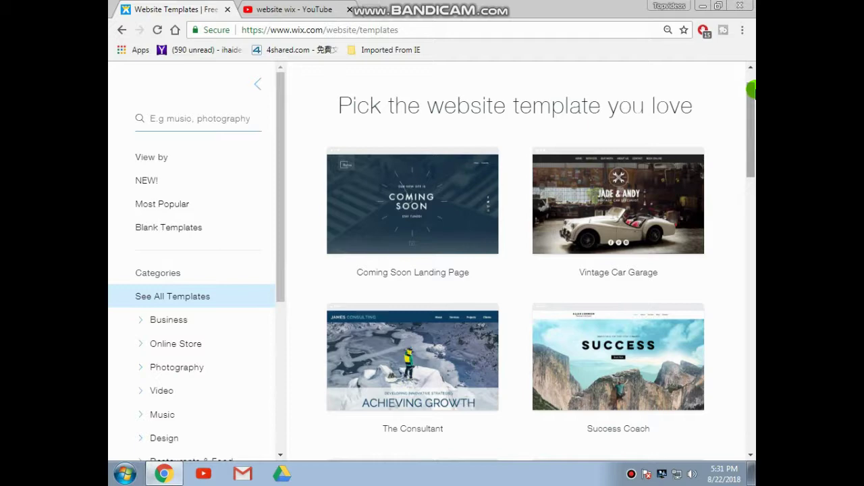
left_click_drag(748, 105, 751, 247)
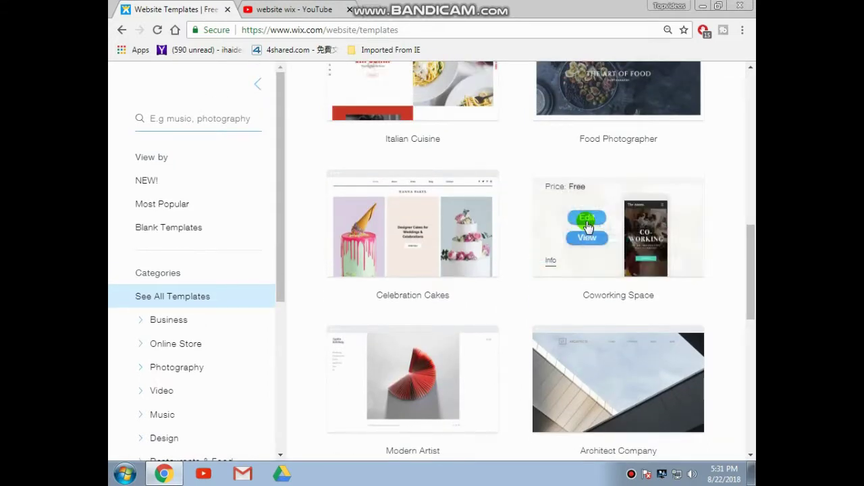
left_click(586, 222)
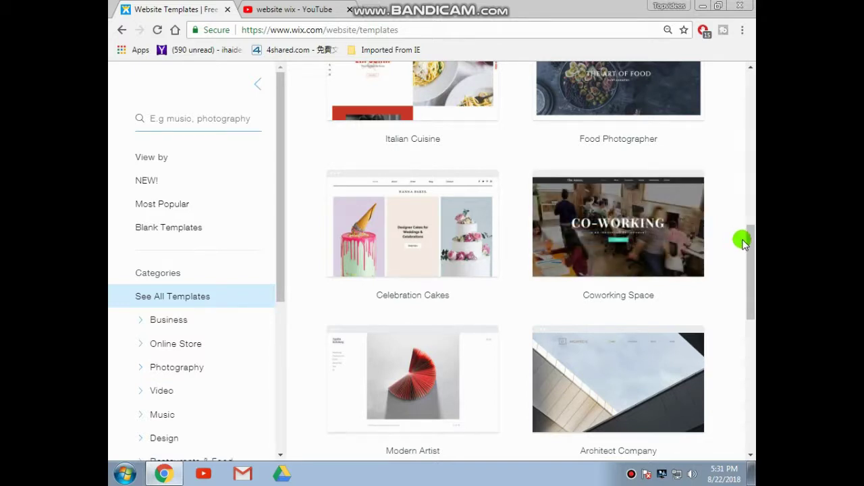
left_click_drag(750, 239, 745, 293)
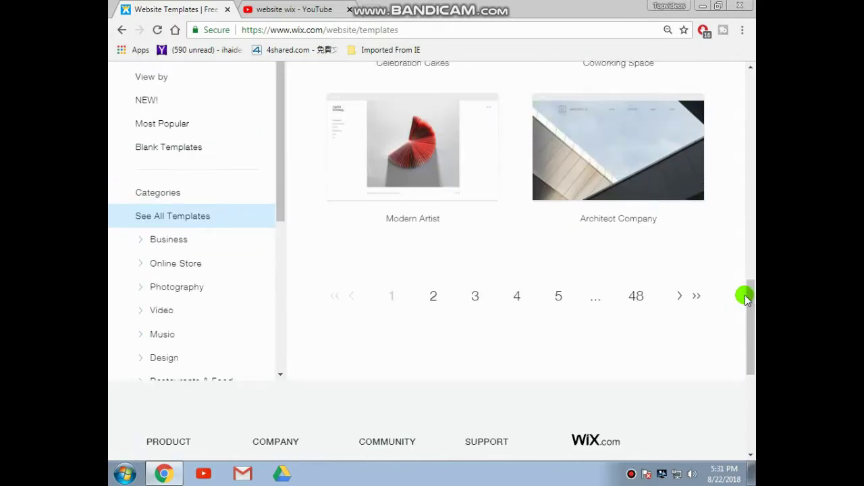
left_click(430, 295)
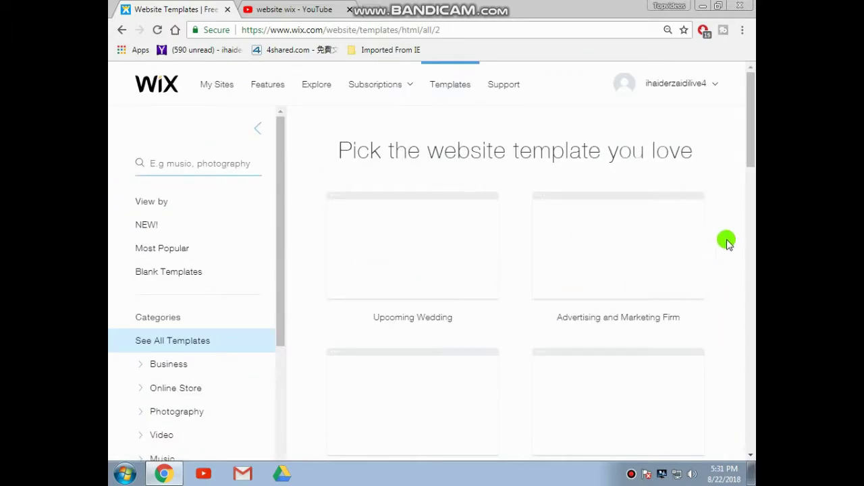
- Open the Actor & Model Resume template for editing
left_click_drag(750, 128, 750, 187)
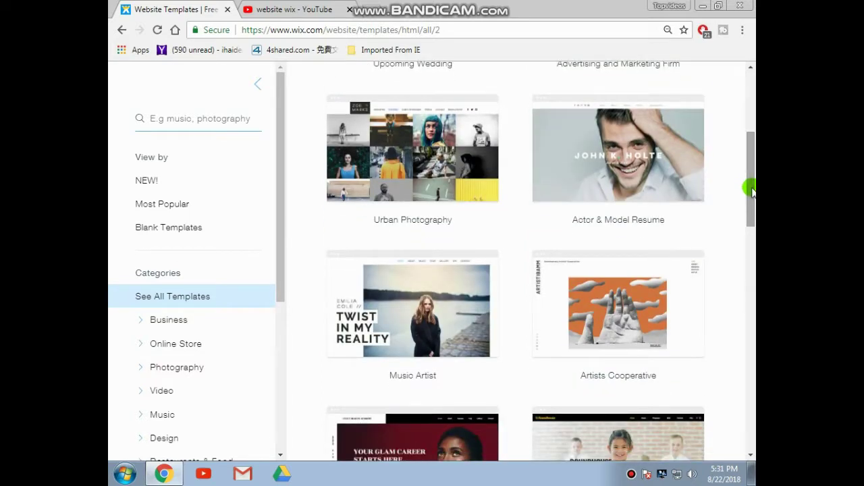
mouse_move(614, 188)
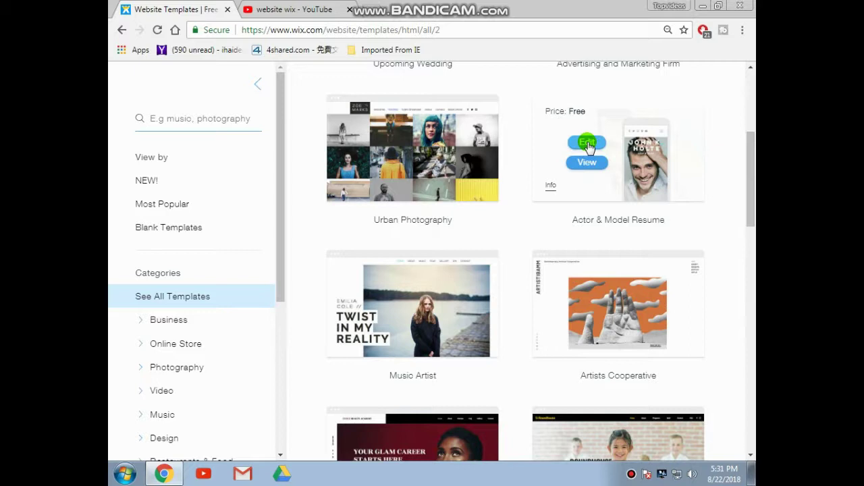
left_click(588, 144)
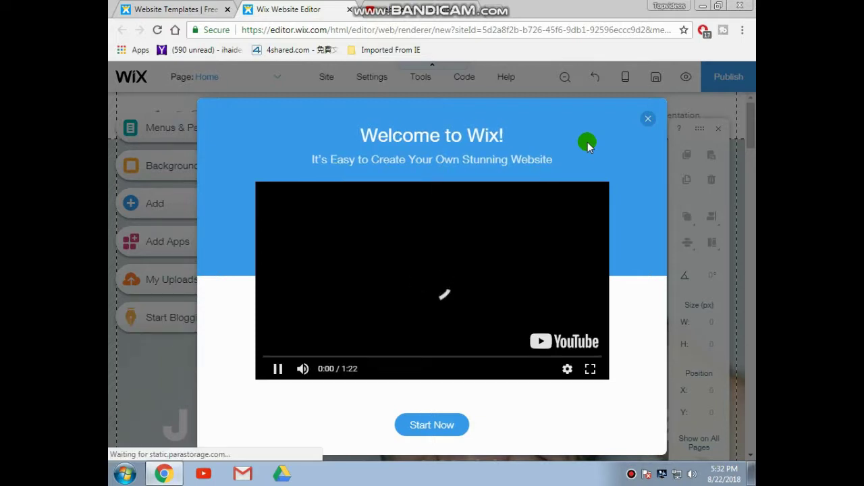
- Close the 'Welcome to Wix!' video dialog once the Actor & Model Resume template loads
left_click(641, 119)
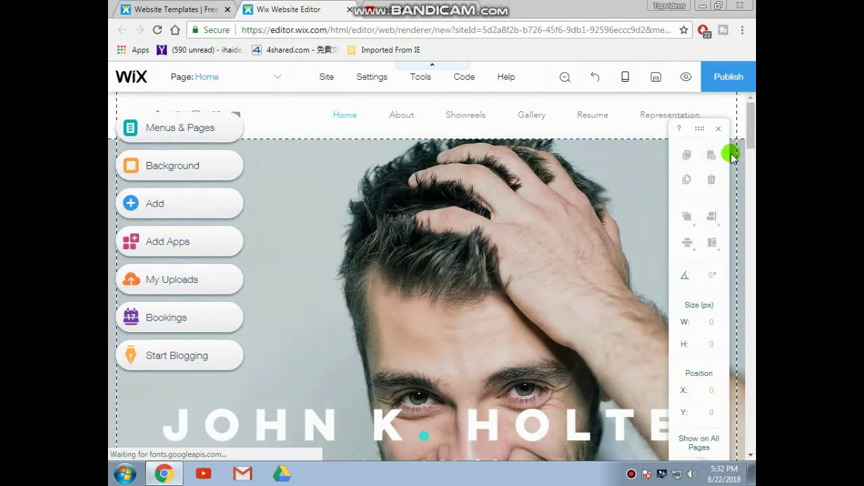
left_click_drag(747, 162, 751, 212)
left_click_drag(750, 189, 751, 120)
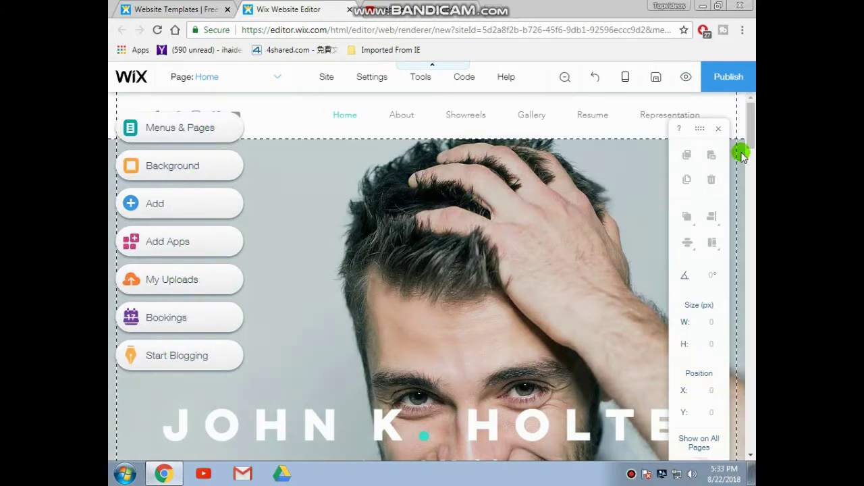
left_click_drag(751, 130, 748, 125)
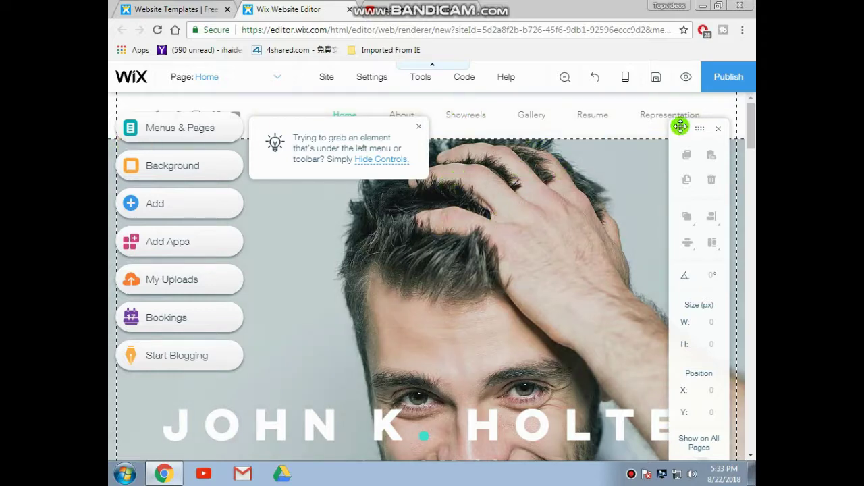
- Publish the site and erase 'mysite' from the free Wix.com domain name field
left_click(728, 78)
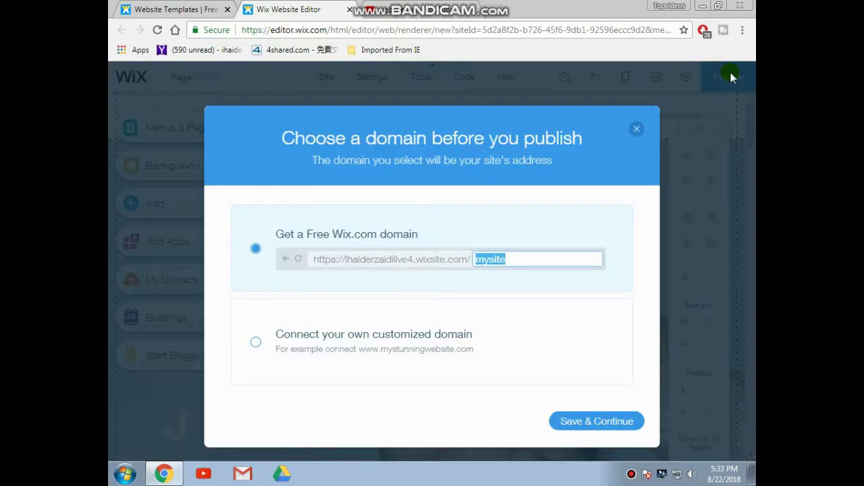
left_click(524, 260)
key("BackSpace")
key("BackSpace")
key("BackSpace")
key("BackSpace")
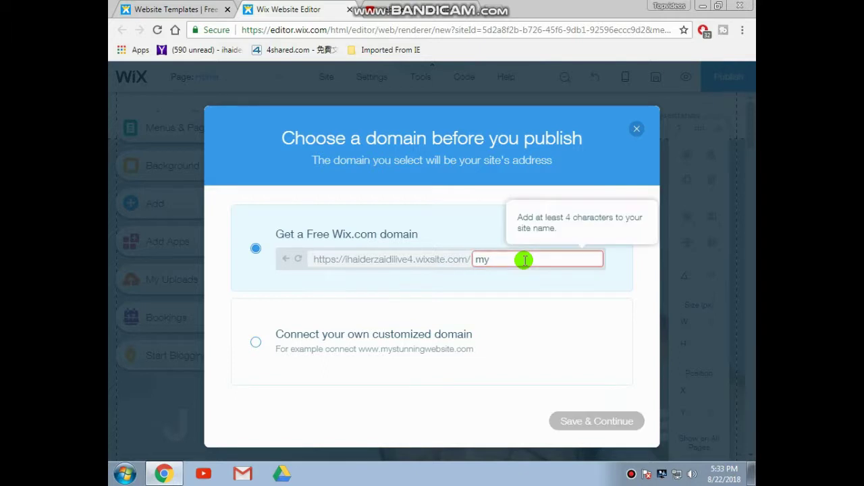
key("BackSpace")
key("BackSpace")
mouse_move(328, 257)
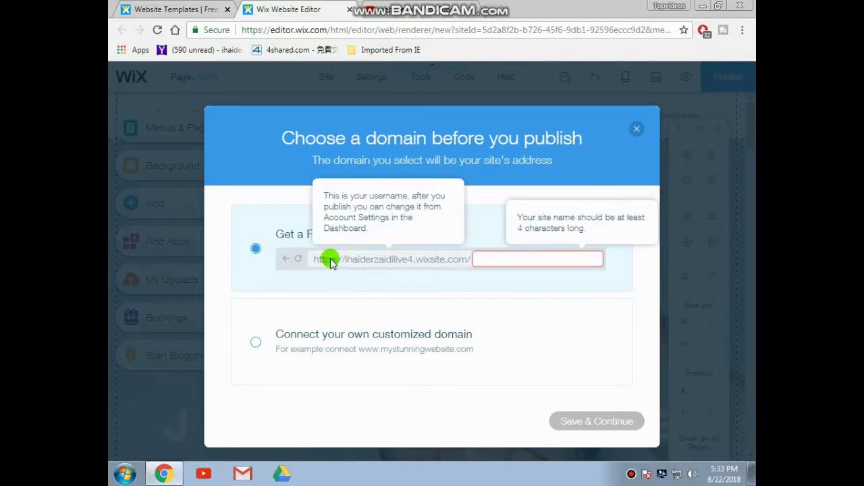